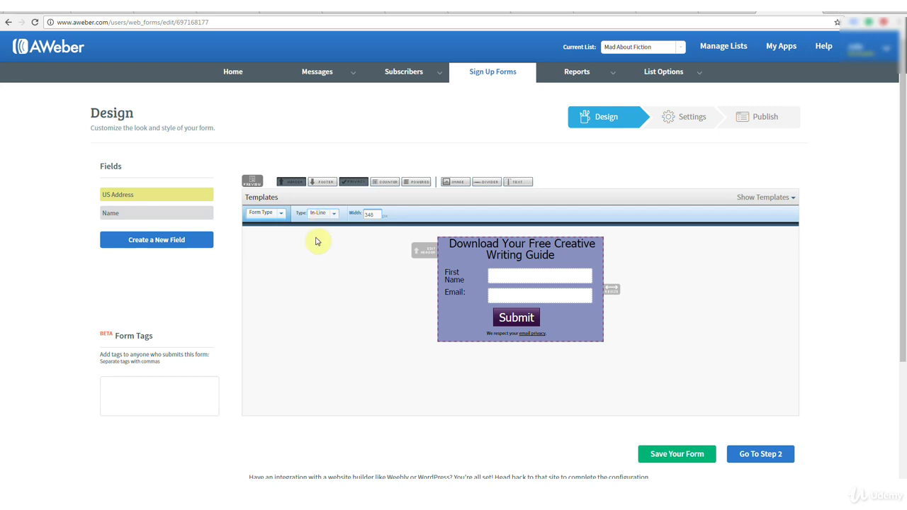
Review the available form types for the existing sign-up form
left_click(331, 217)
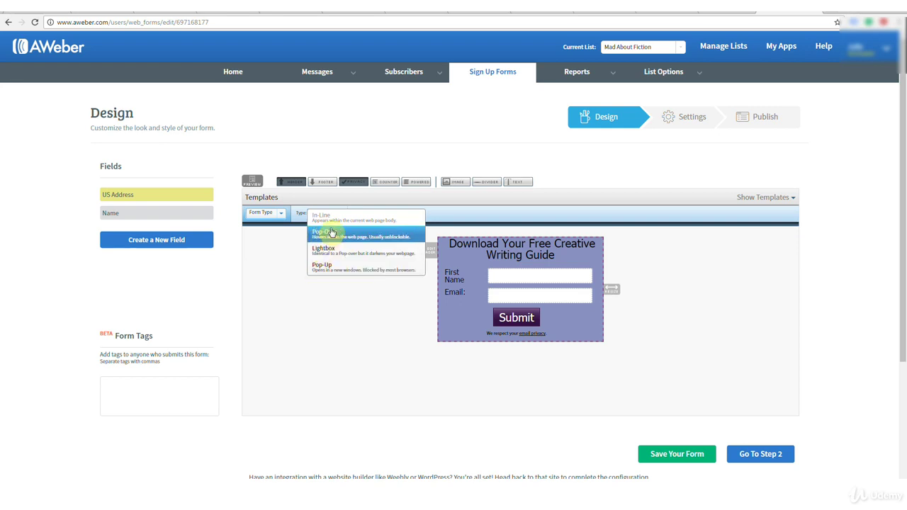
left_click(481, 252)
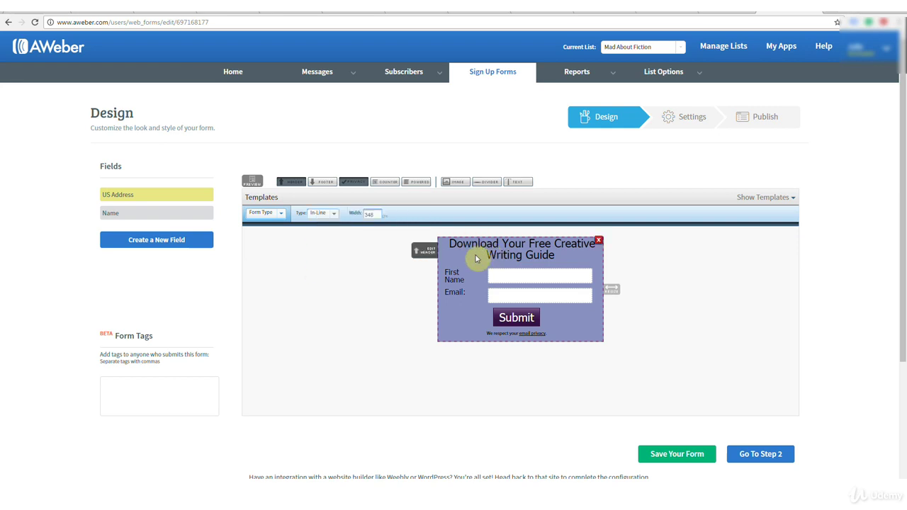
left_click(336, 218)
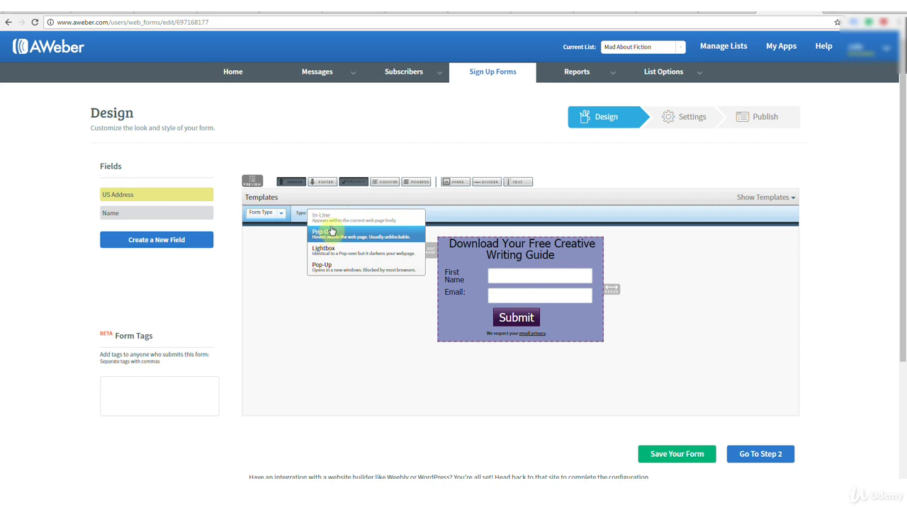
left_click(333, 222)
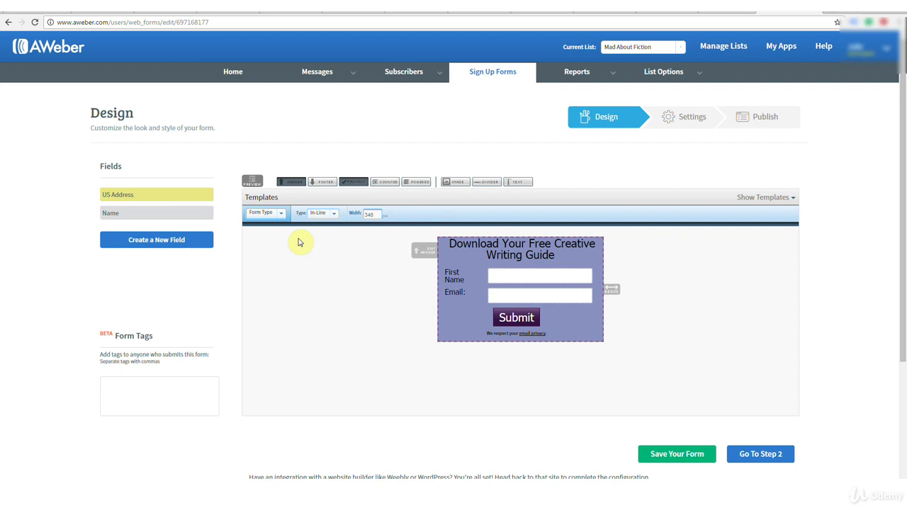
Try the Pop-Up type on the existing sign-up form, and restore the In-Line type
left_click(334, 215)
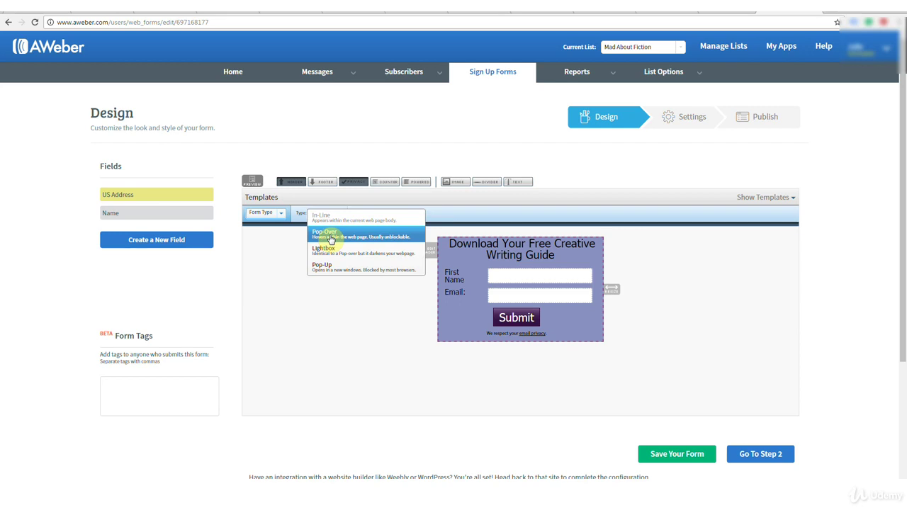
left_click(309, 273)
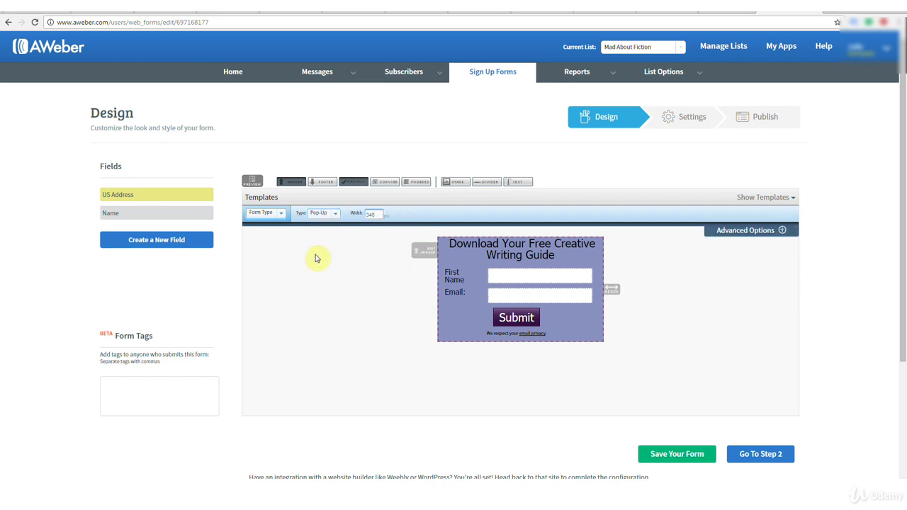
left_click(331, 216)
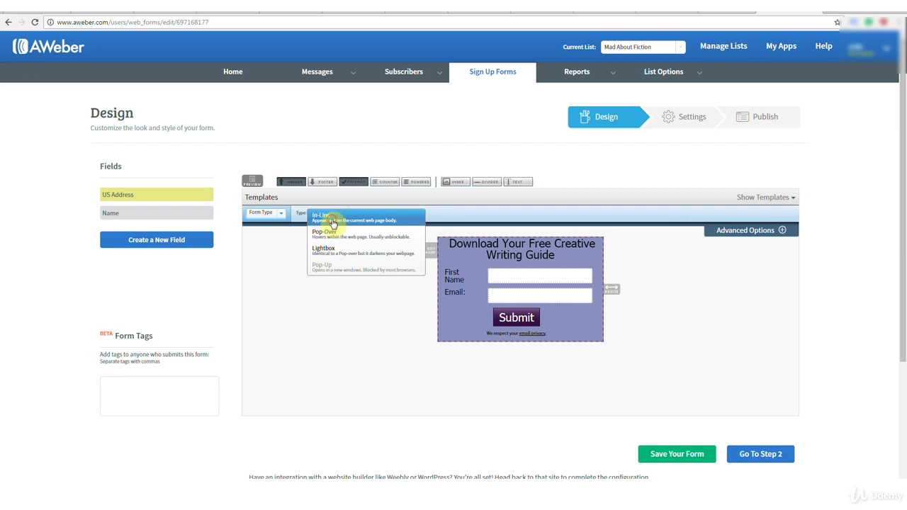
left_click(328, 217)
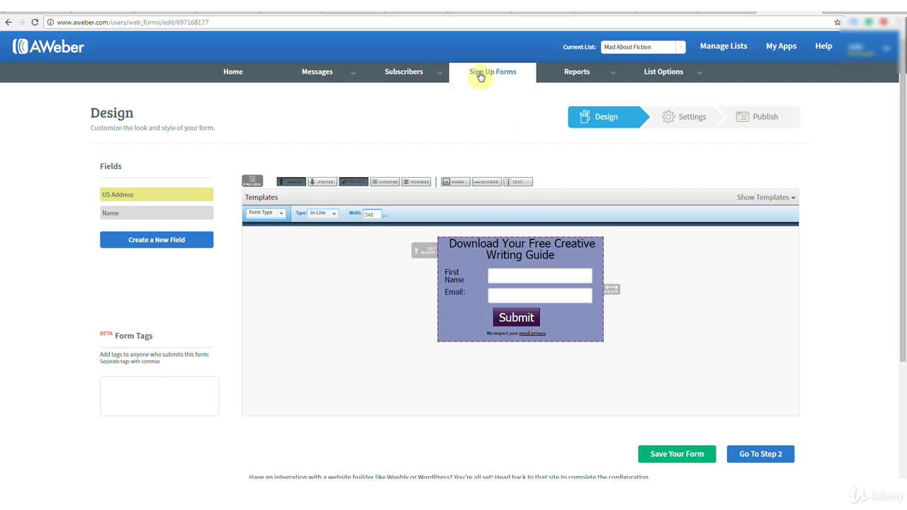
Return to the sign-up forms overview and start a new form for the Mad About Fiction list
left_click(649, 50)
left_click(648, 51)
left_click(489, 75)
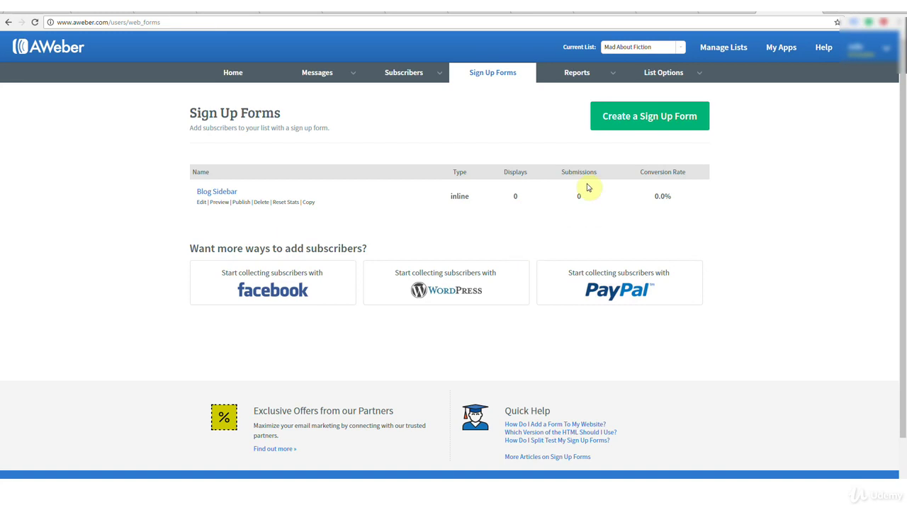
left_click(650, 122)
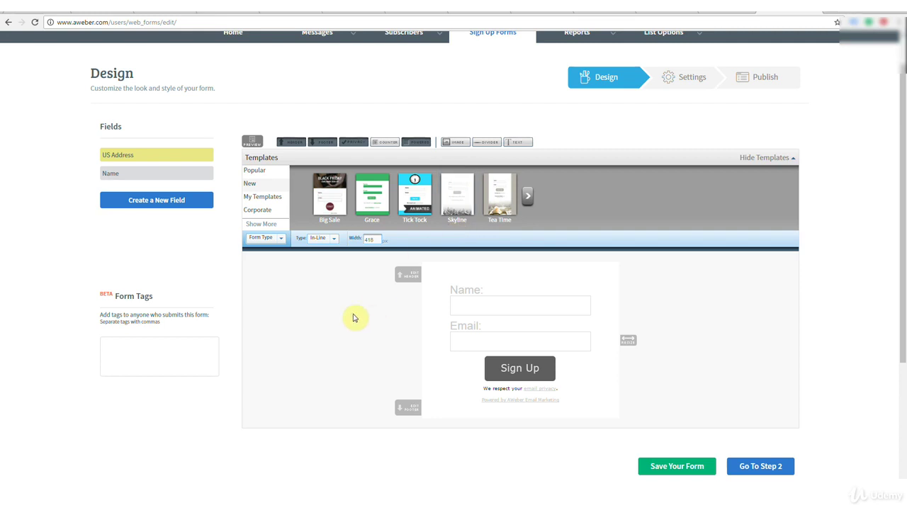
Try the Pop-Over and Lightbox types on the new form, ending with Pop-Over selected
left_click(333, 239)
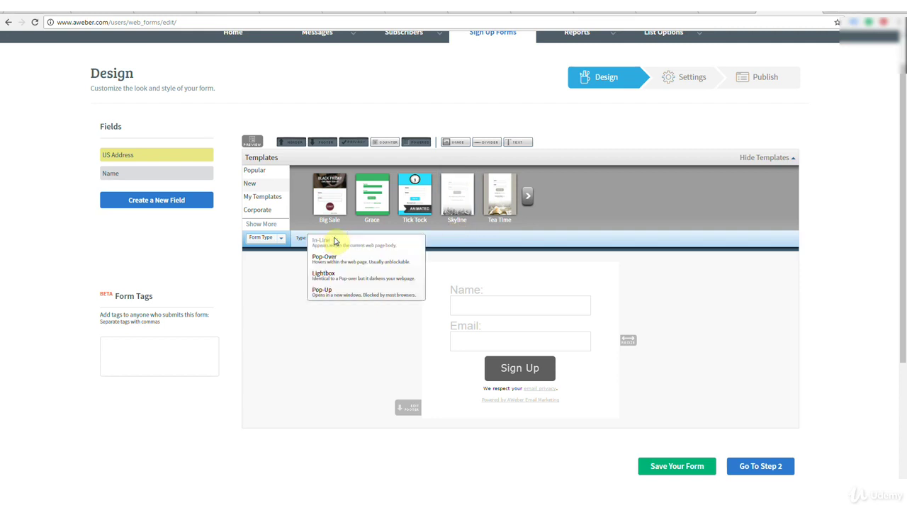
left_click(334, 259)
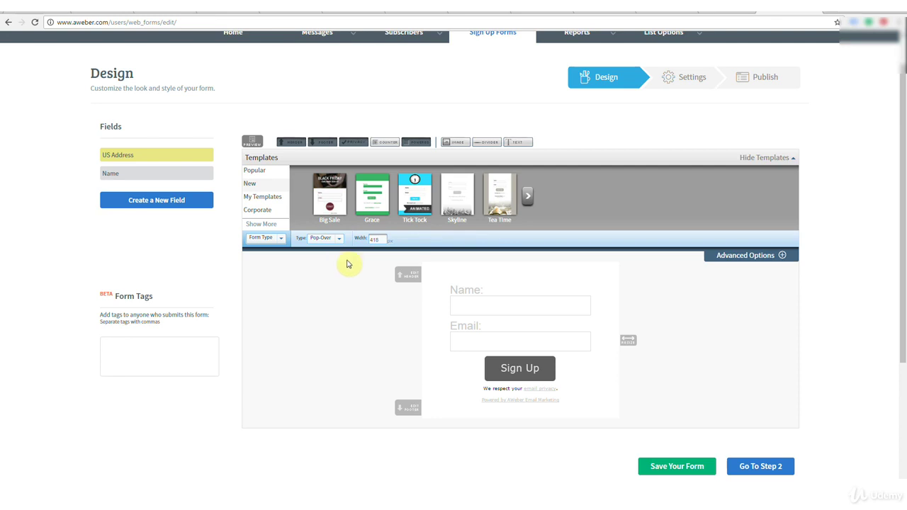
left_click(338, 239)
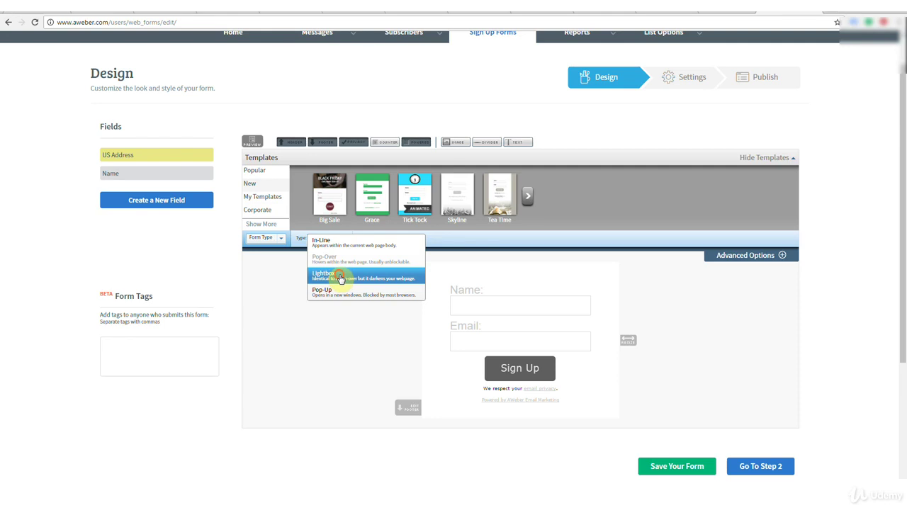
left_click(340, 278)
left_click(339, 239)
left_click(340, 261)
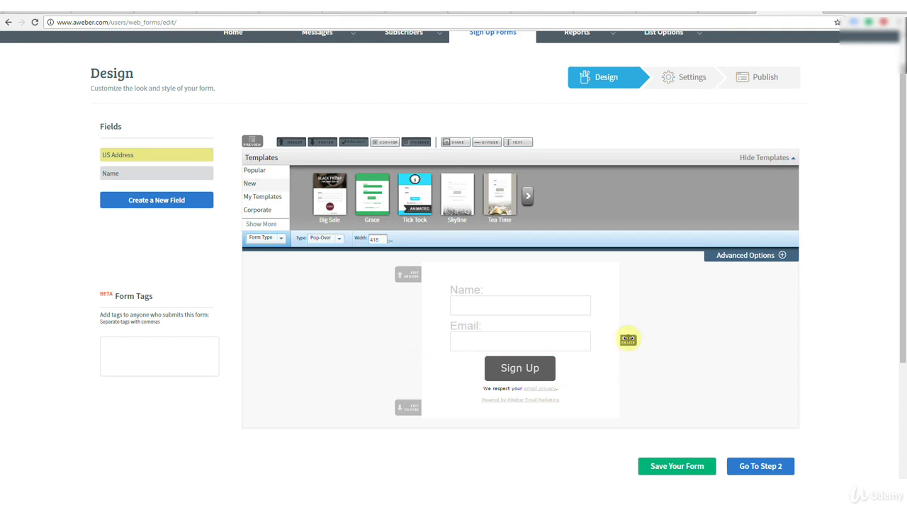
Widen the form to 515 px and set its type to Lightbox
left_click_drag(628, 339, 659, 340)
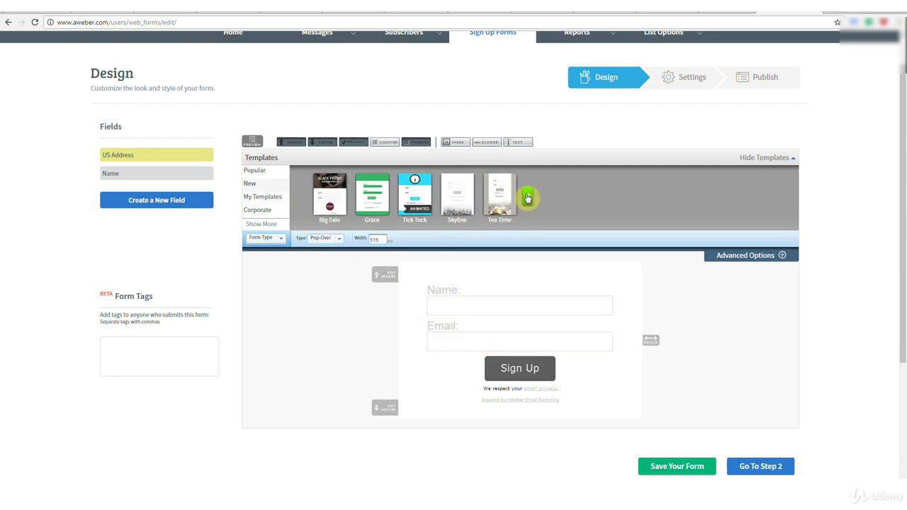
left_click(529, 198)
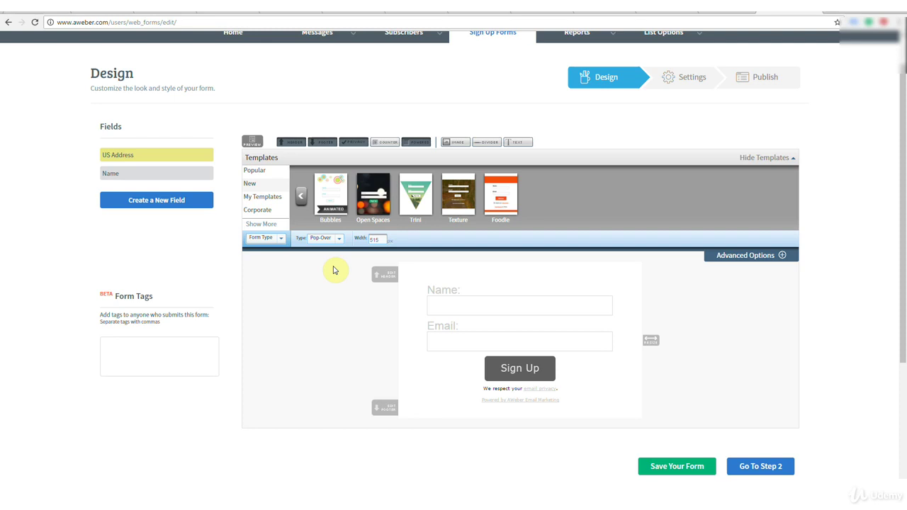
left_click(338, 239)
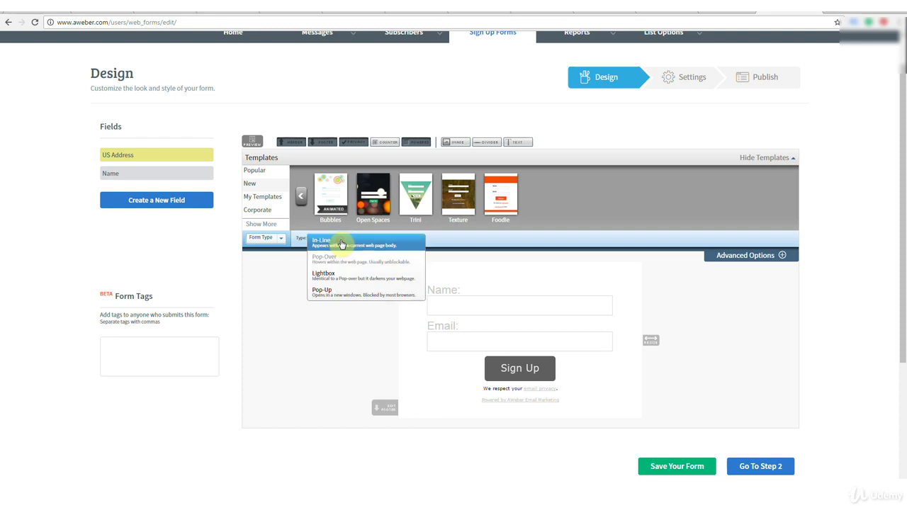
left_click(337, 278)
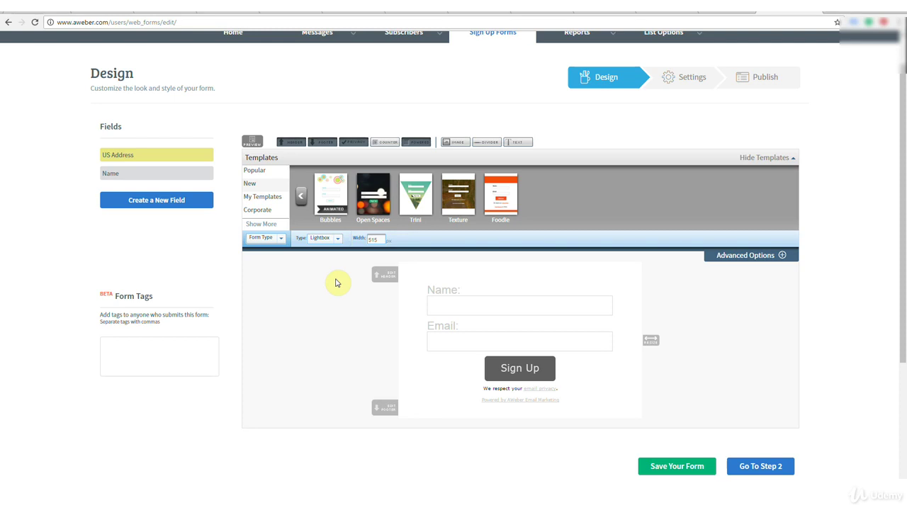
Save the form design and continue to the form's settings
left_click_drag(904, 204, 905, 202)
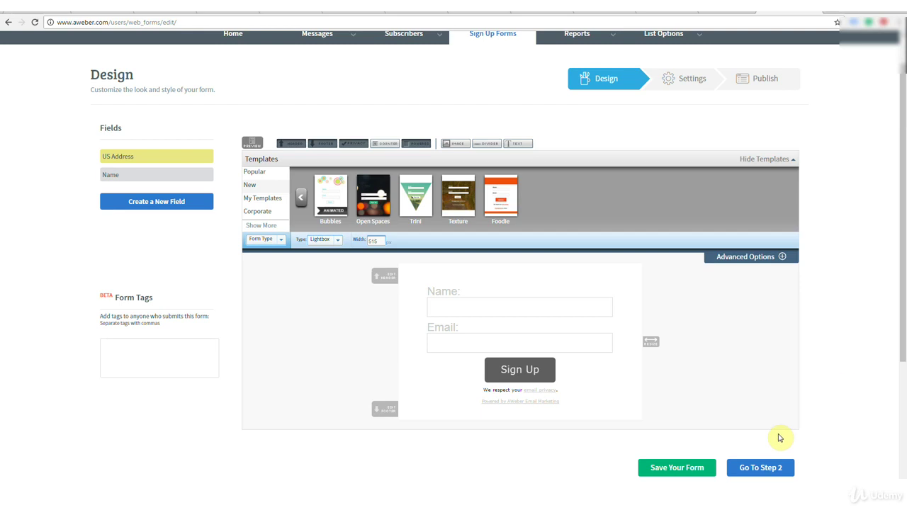
left_click(695, 466)
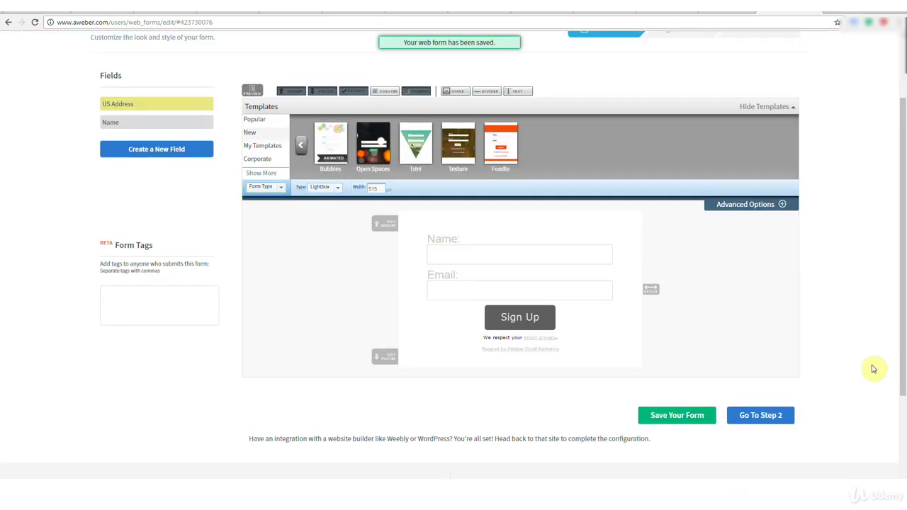
left_click(770, 419)
Name the form "Pop Over" and continue to the publishing step
left_click(155, 216)
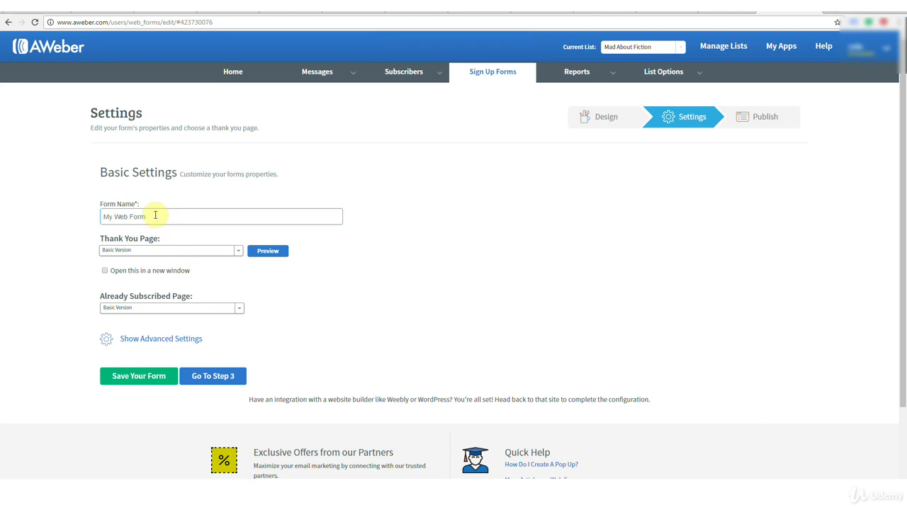
left_click_drag(156, 216, 99, 216)
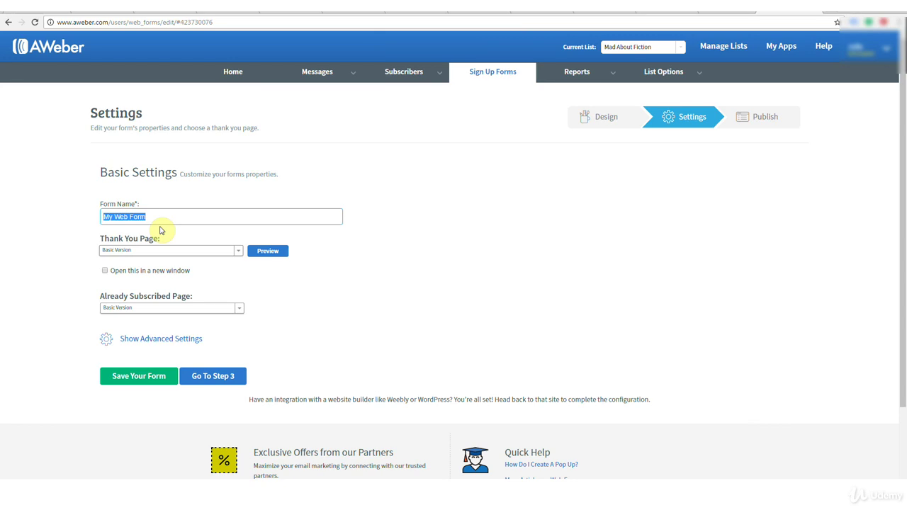
type("Pop Over")
key("Return")
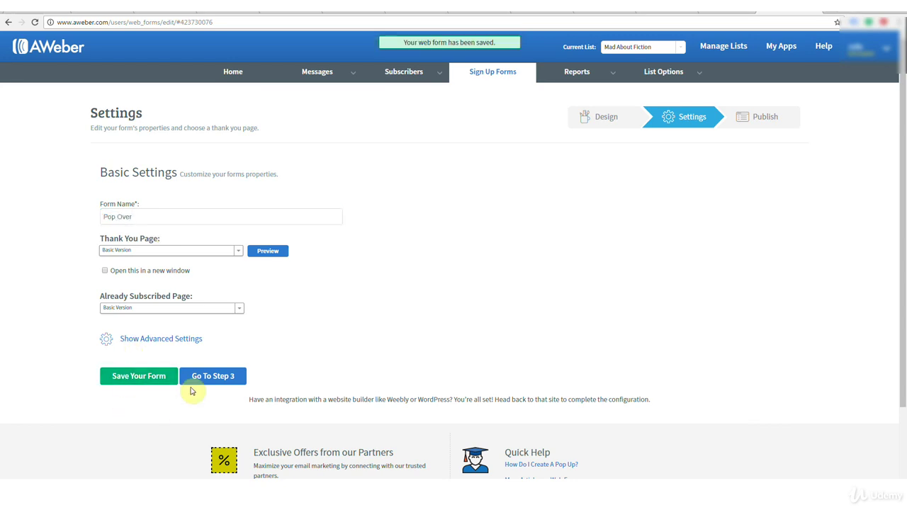
left_click(210, 378)
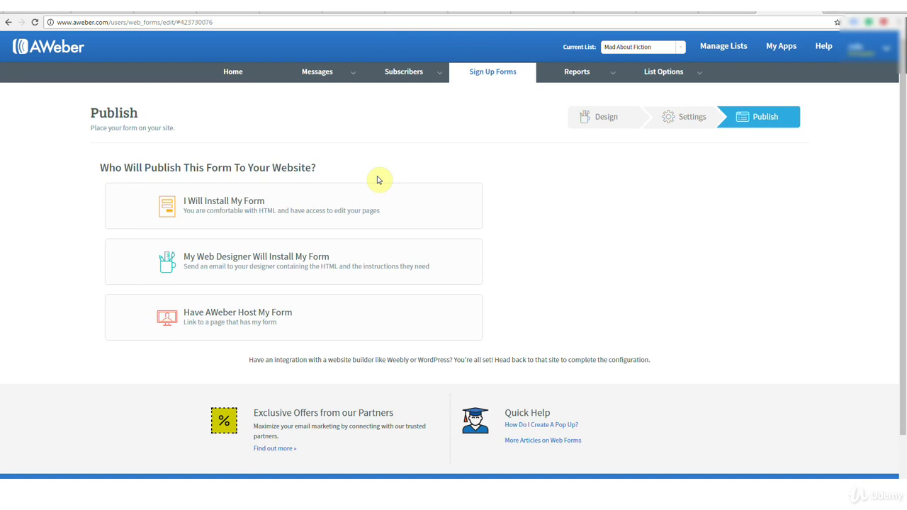
Reopen the Pop Over form from the sign-up forms overview for editing and show its advanced display options
left_click(492, 74)
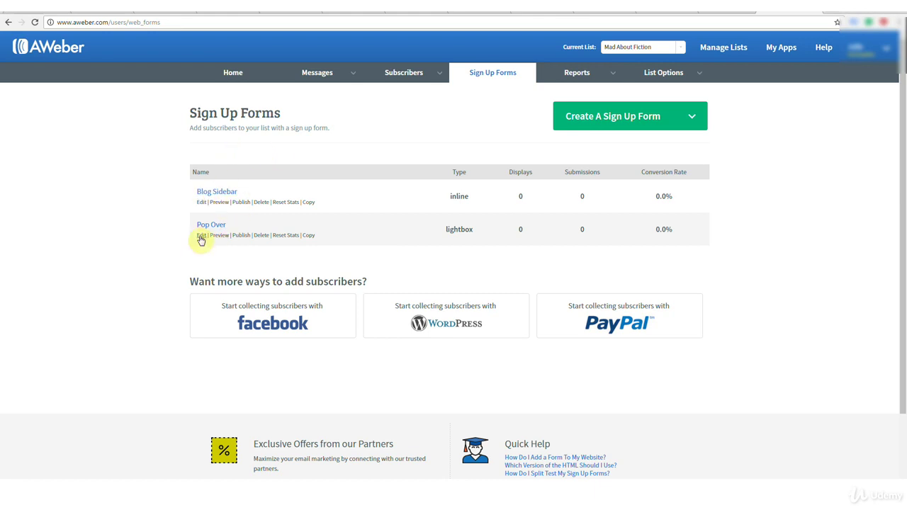
left_click(201, 237)
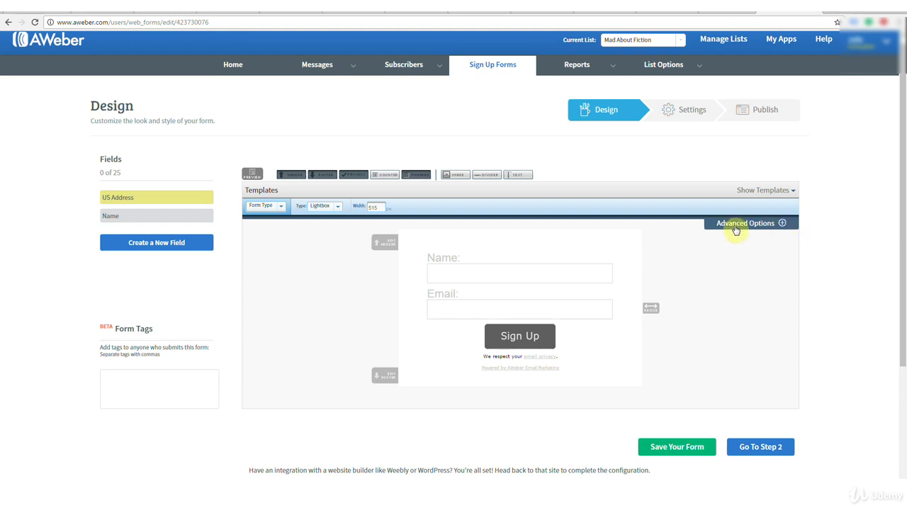
left_click(783, 224)
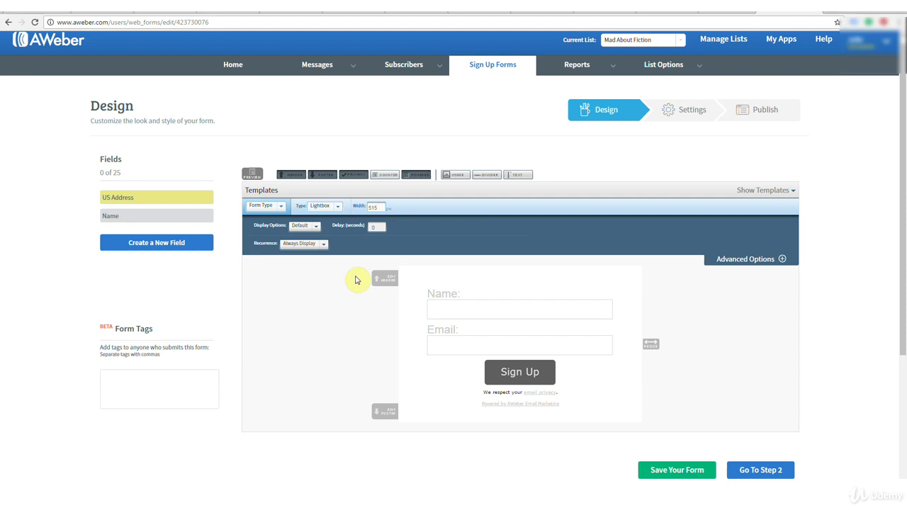
Review the lightbox display effects and set the display delay to 45 seconds
left_click(317, 231)
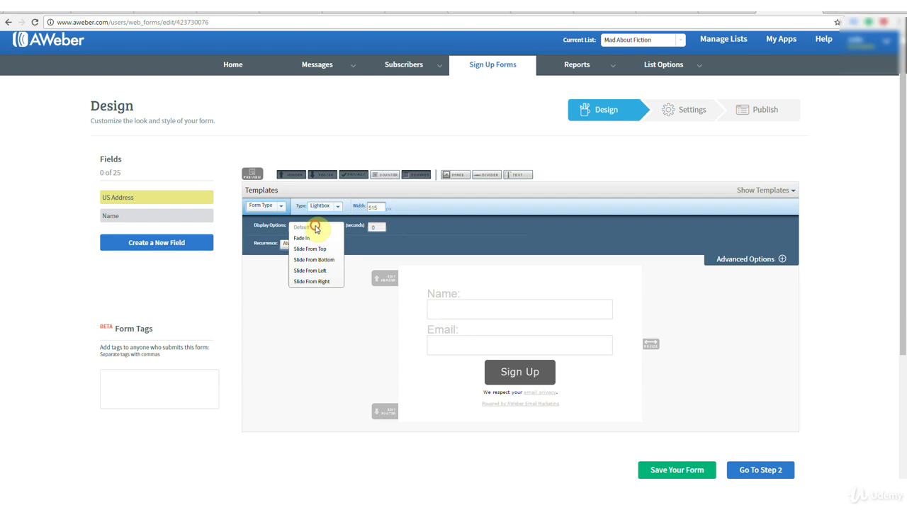
left_click(314, 228)
double_click(374, 227)
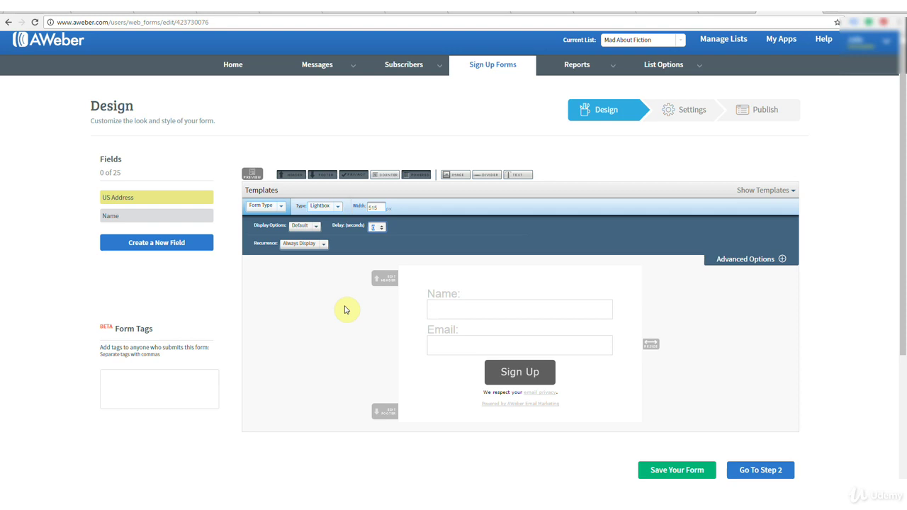
left_click(315, 227)
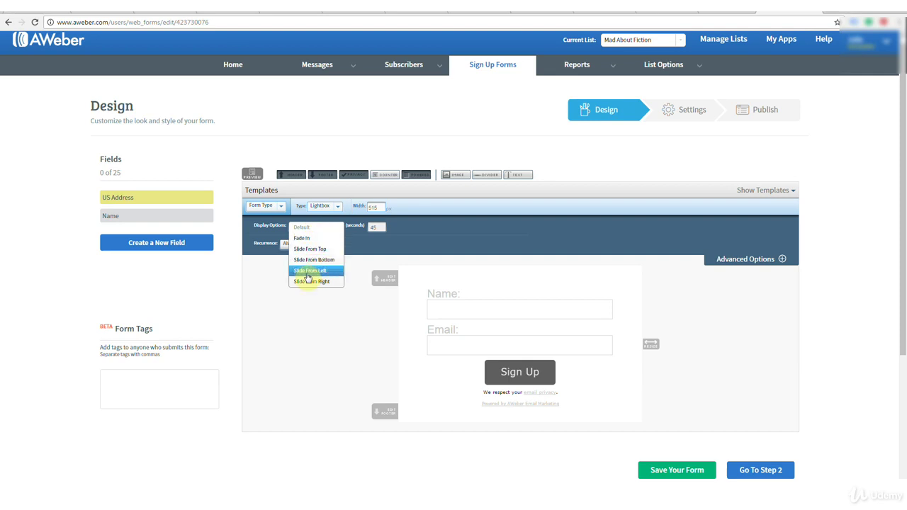
left_click(317, 313)
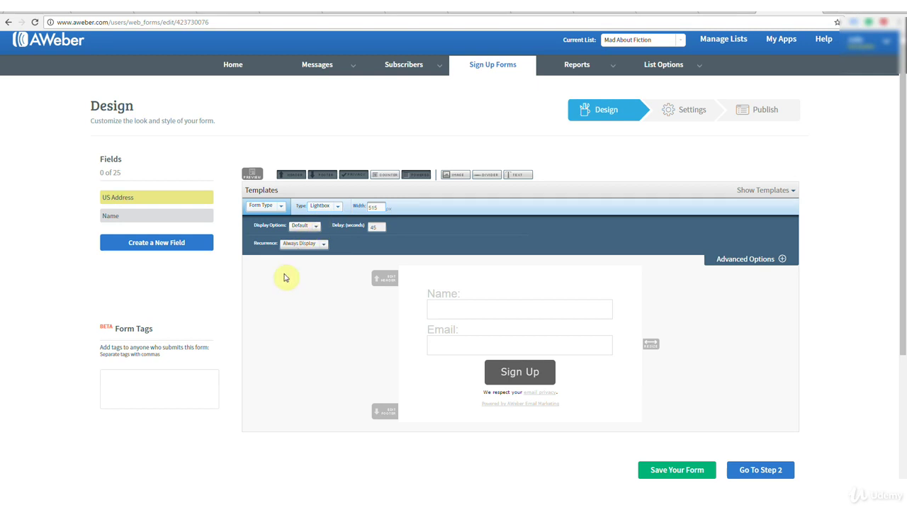
Set the lightbox form's recurrence to Show Every X Days
left_click(325, 247)
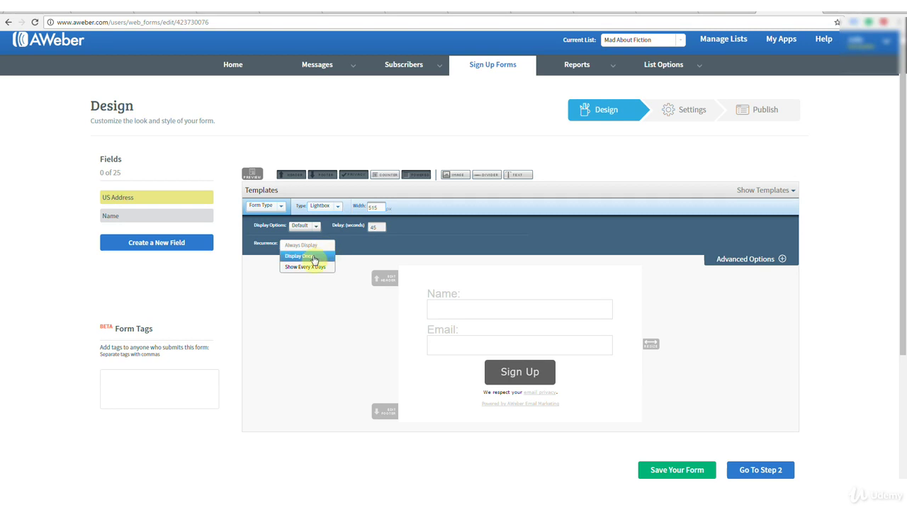
left_click(300, 294)
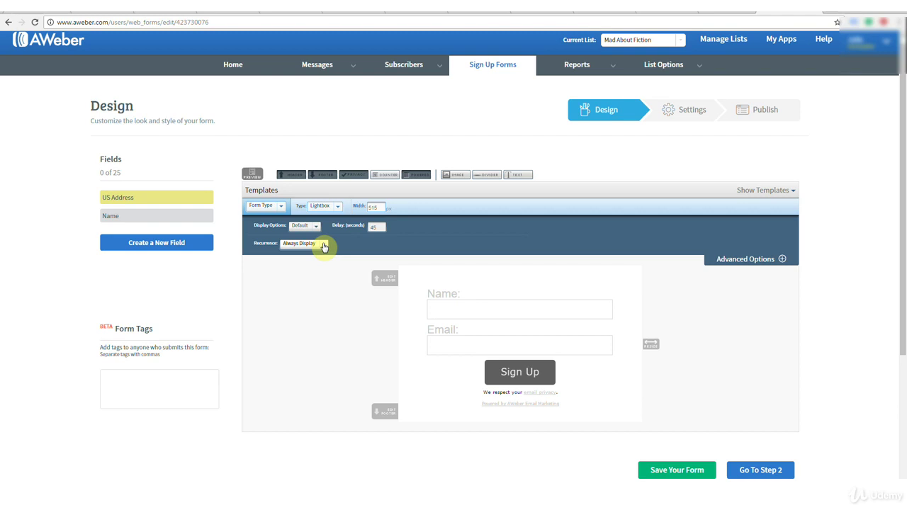
left_click(323, 246)
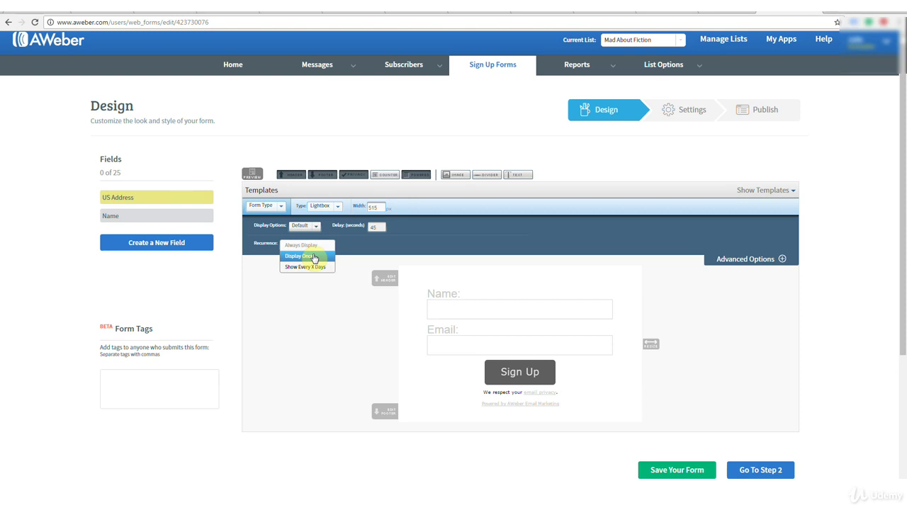
left_click(308, 267)
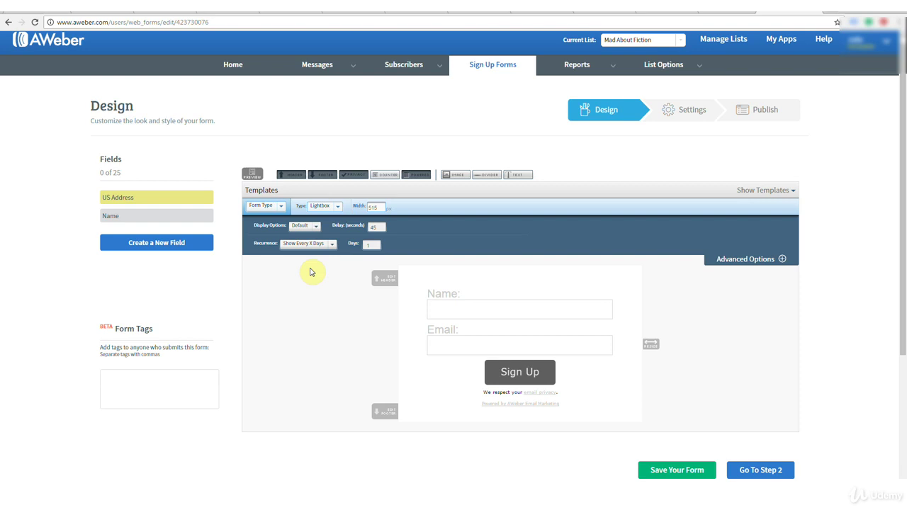